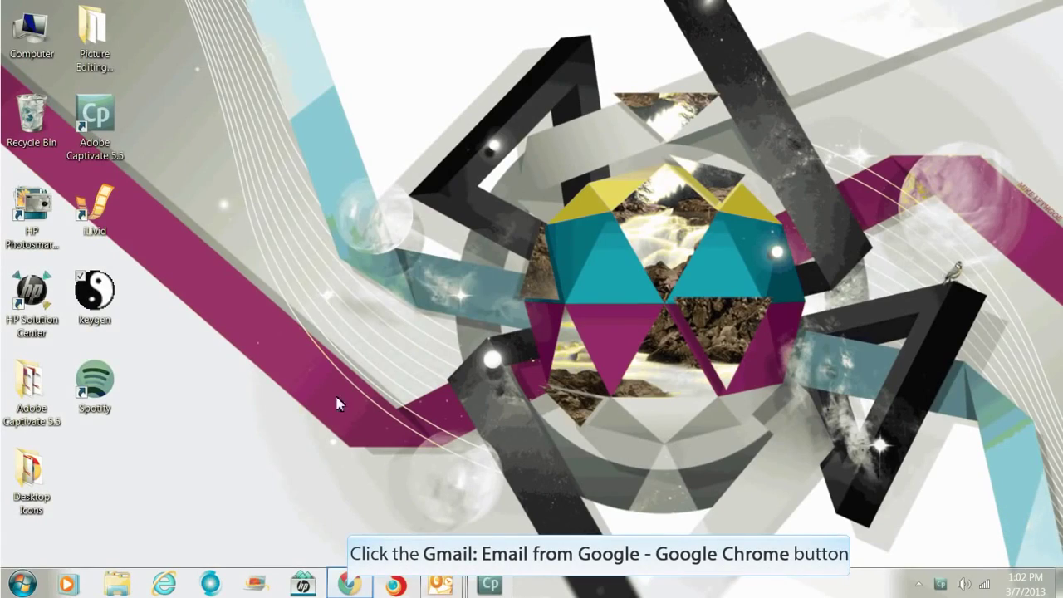
Go to the Google homepage by entering 'goo' in Chrome's address bar, then open Google Accounts sign-in.
click(349, 584)
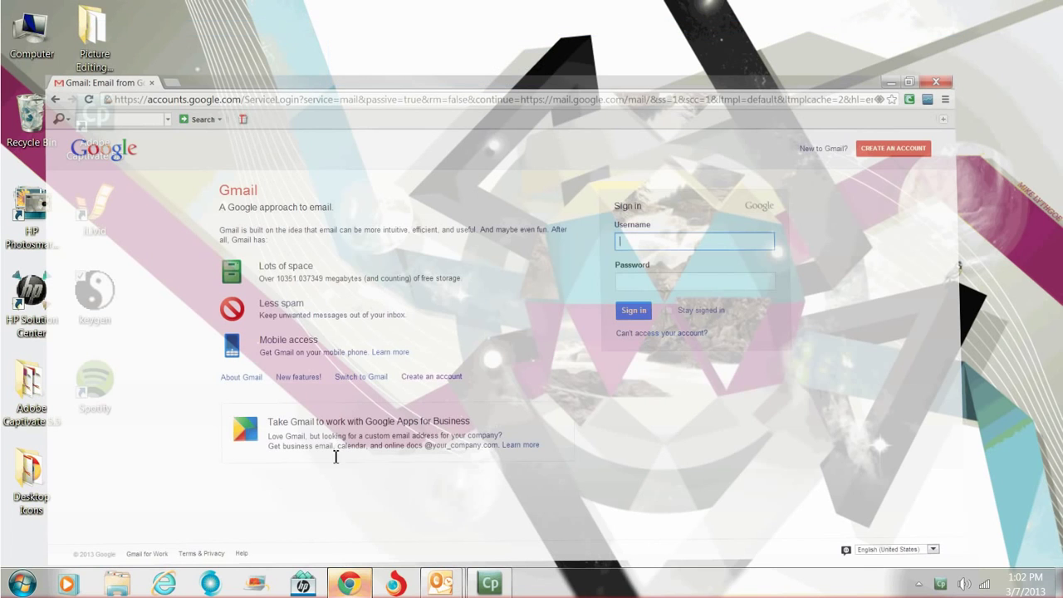
click(330, 34)
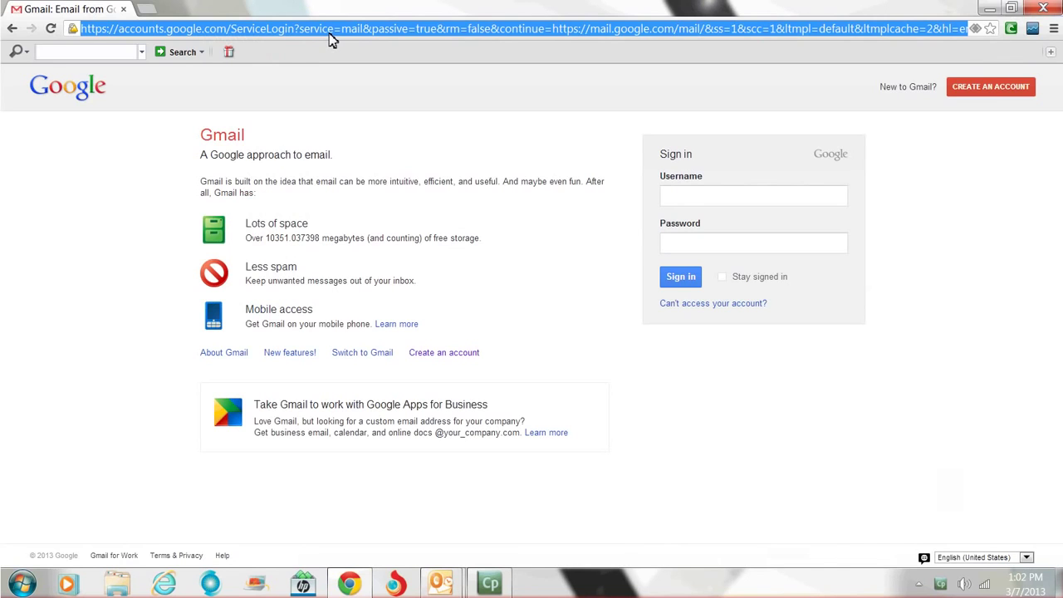
text(google.com)
key(Return)
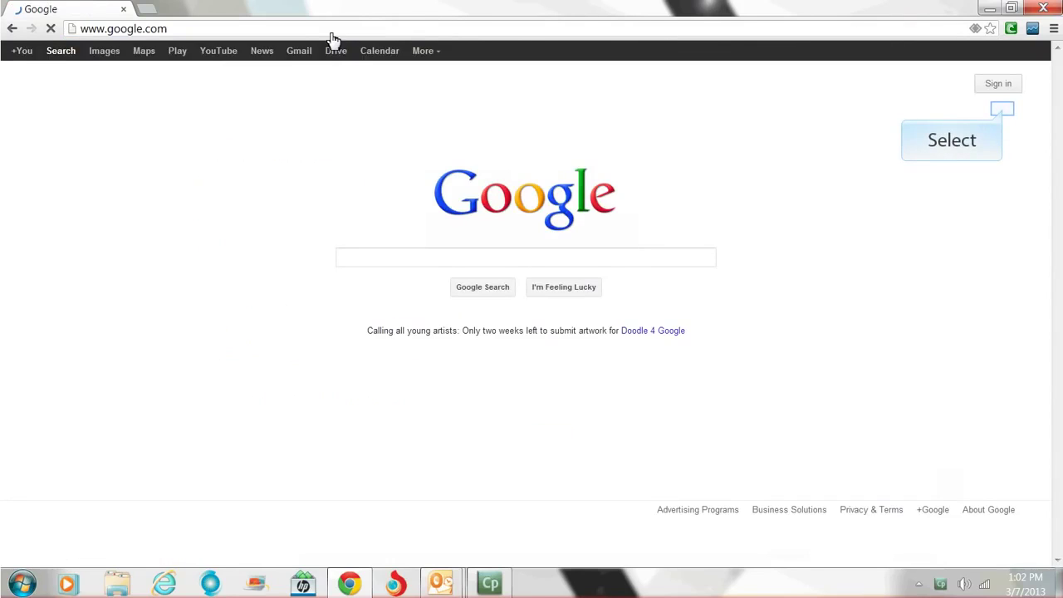
click(1003, 111)
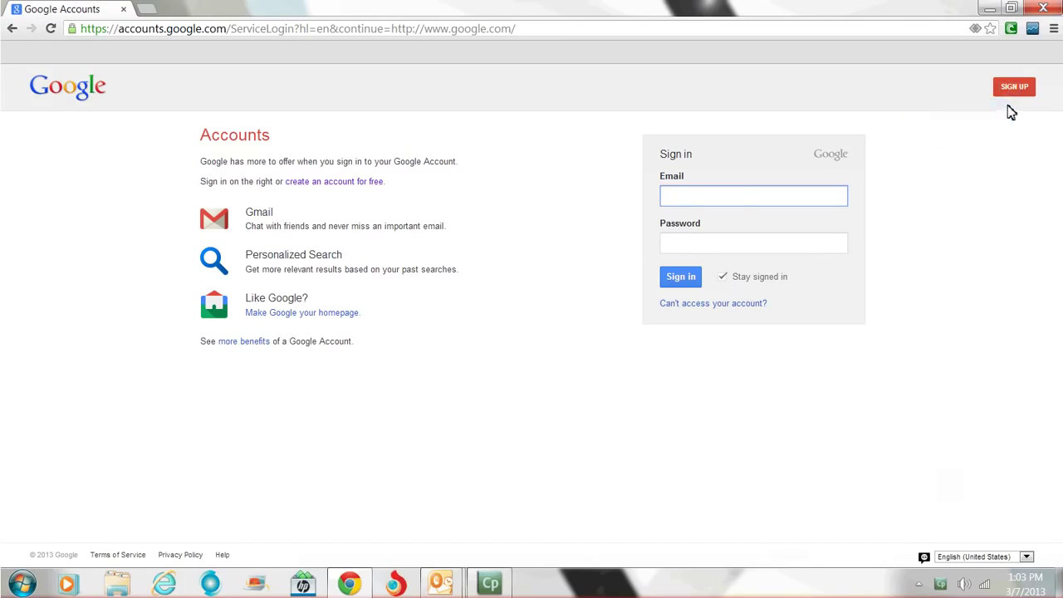
Open the new-account form and enter the user's first and last name.
click(1013, 88)
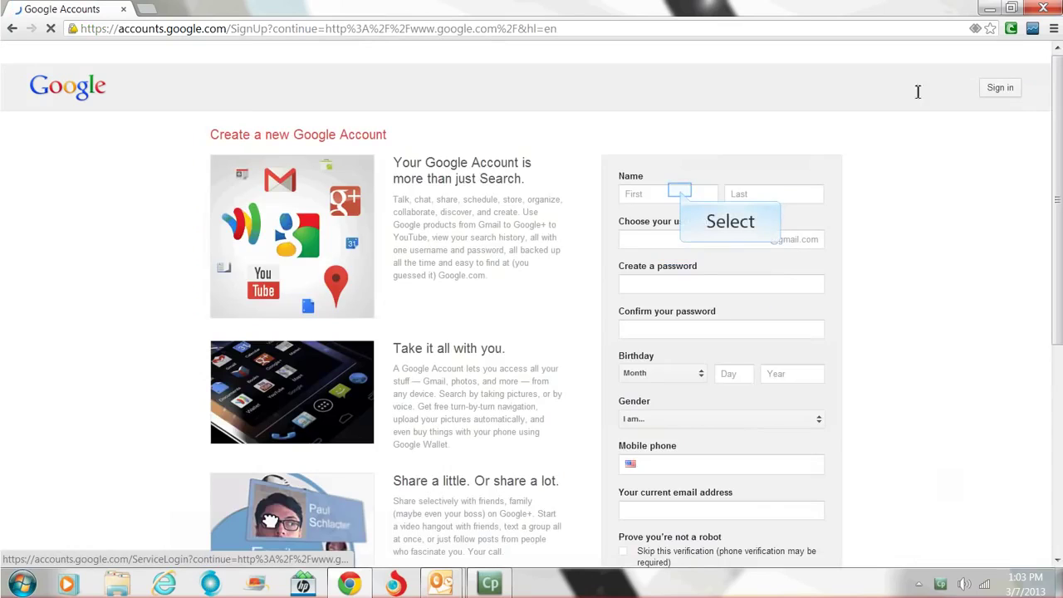
click(682, 192)
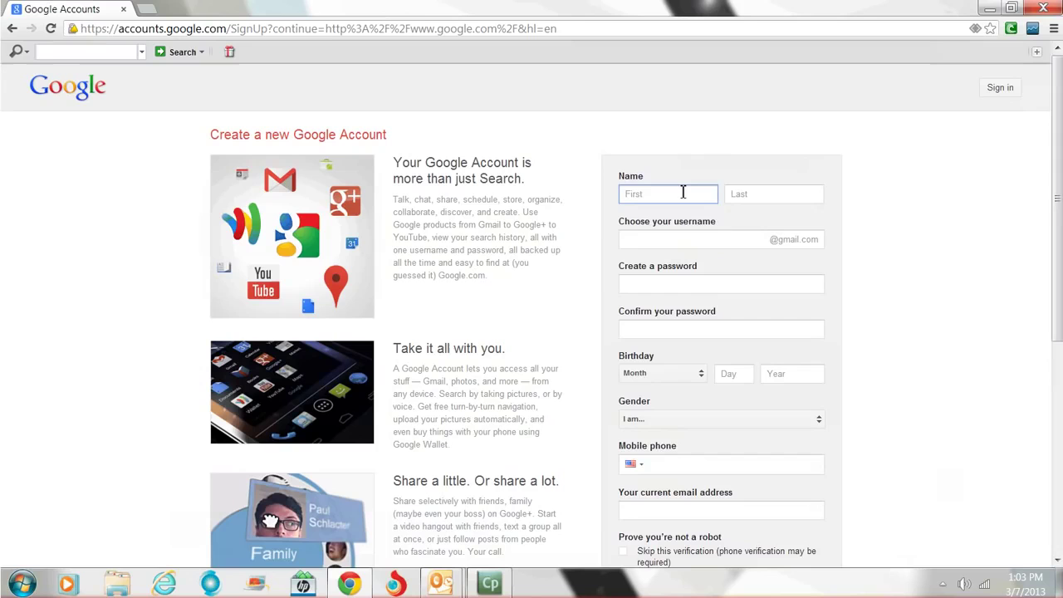
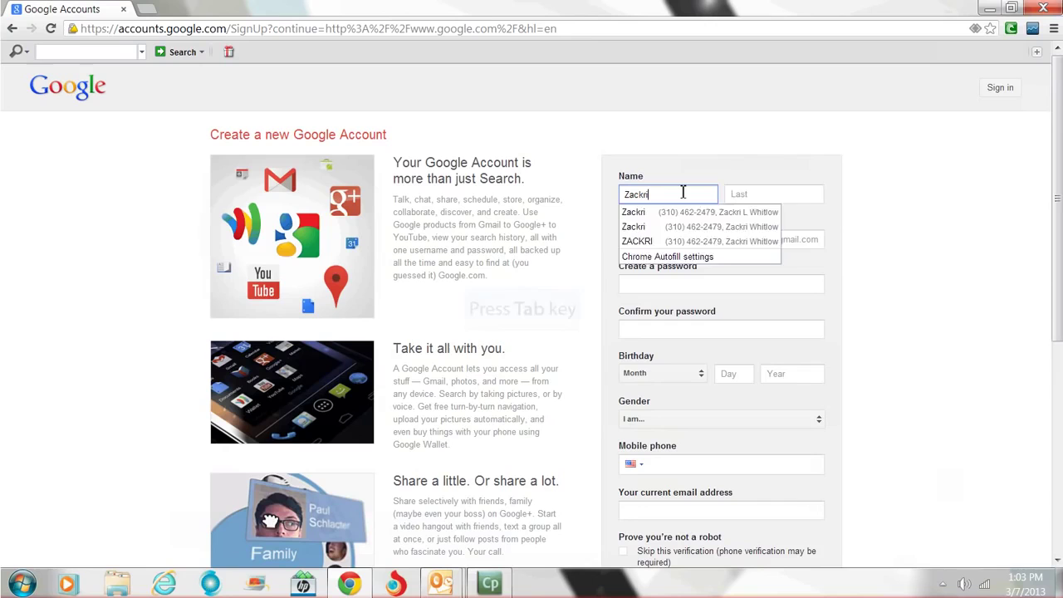
key(Tab)
key(Tab)
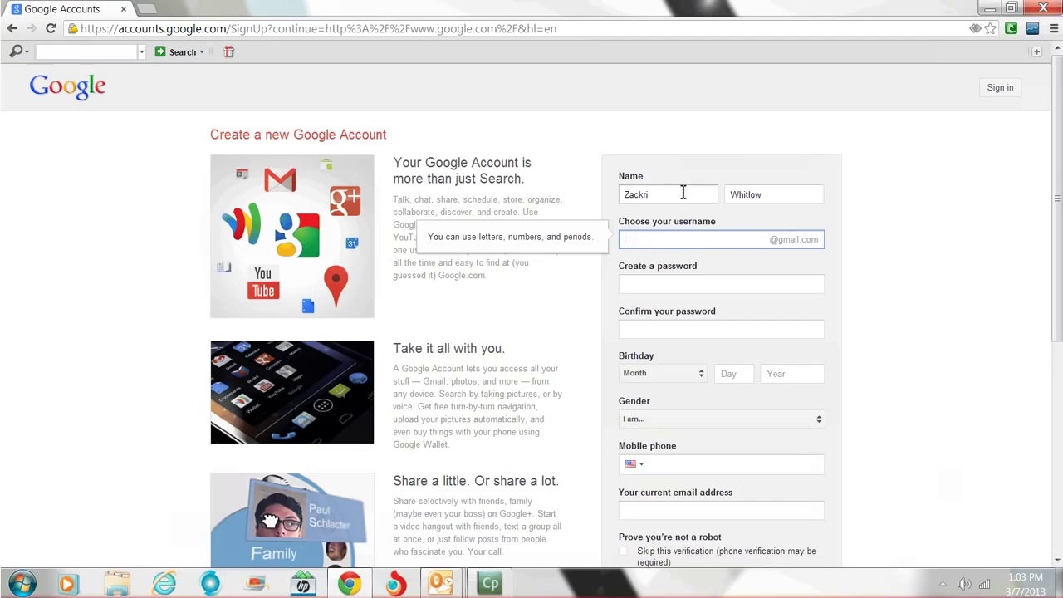
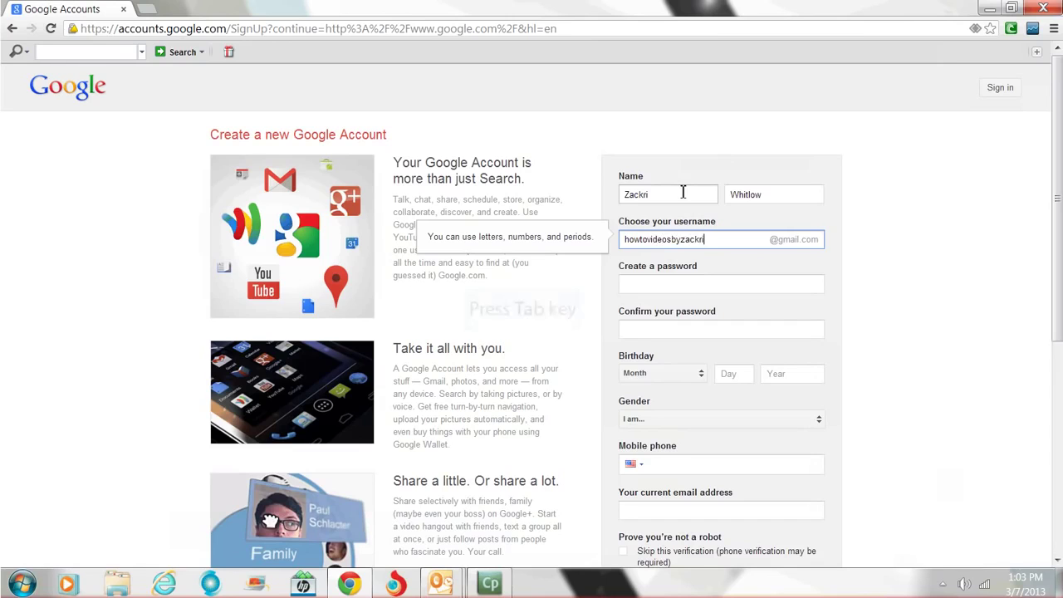
Choose the Gmail username and enter the account password with its confirmation.
key(Tab)
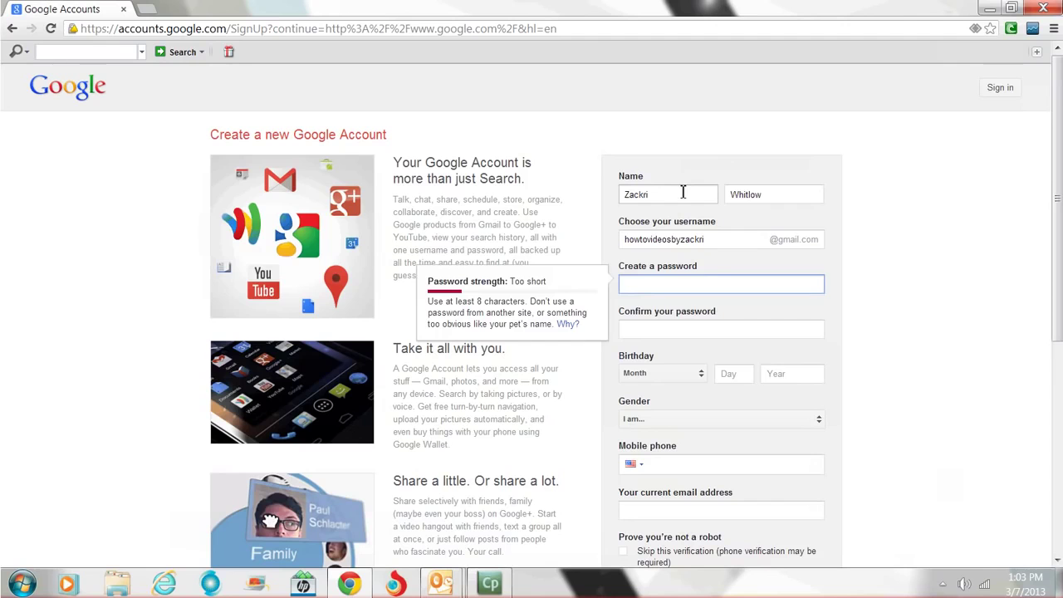
text(••••••••••)
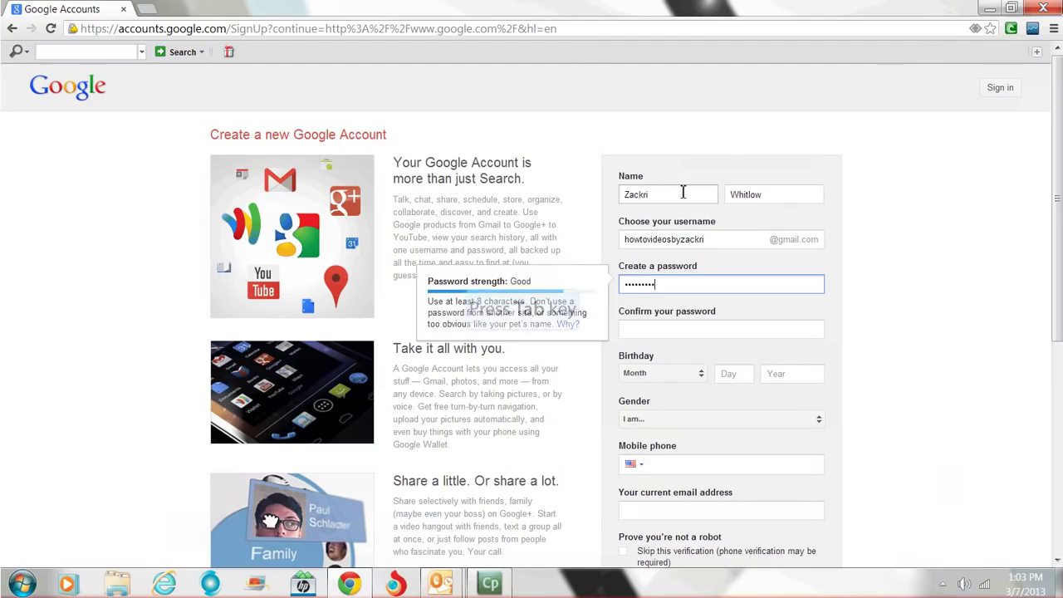
key(Tab)
text(••••••••••)
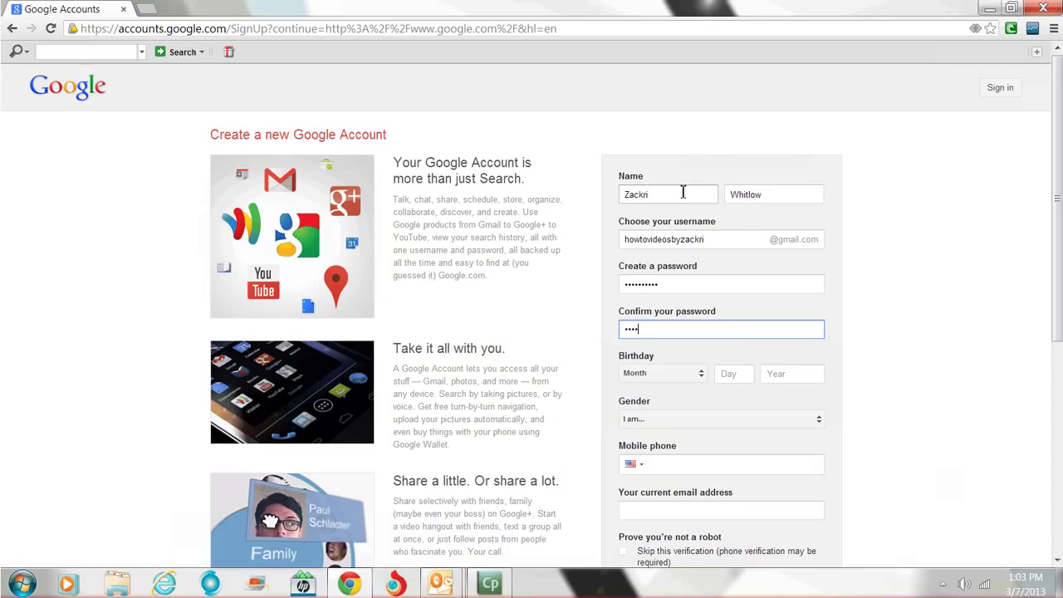
key(Tab)
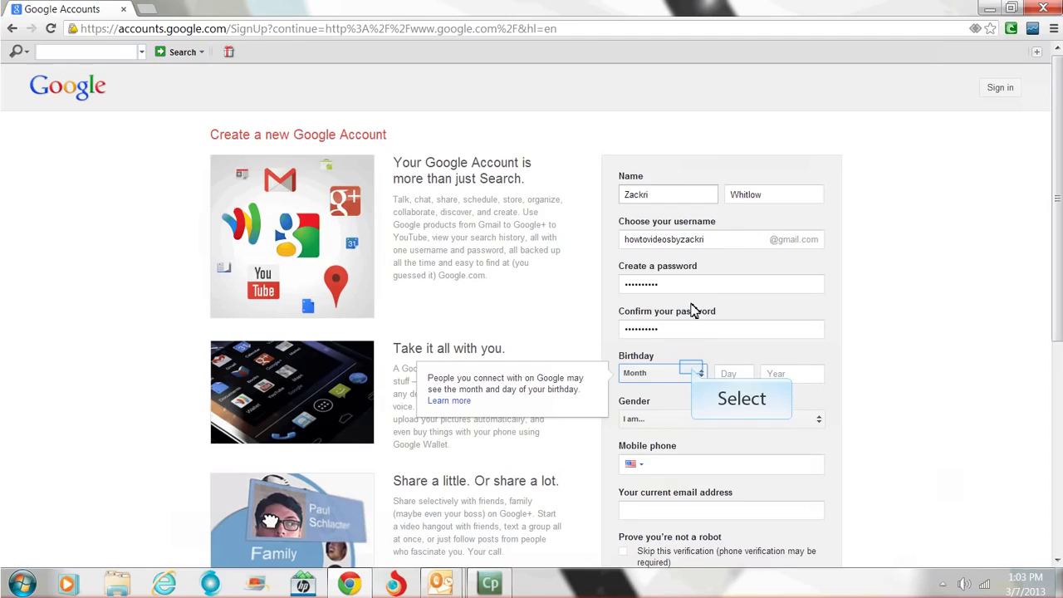
Fill in the birth month, day and year, and set gender to Male.
click(695, 375)
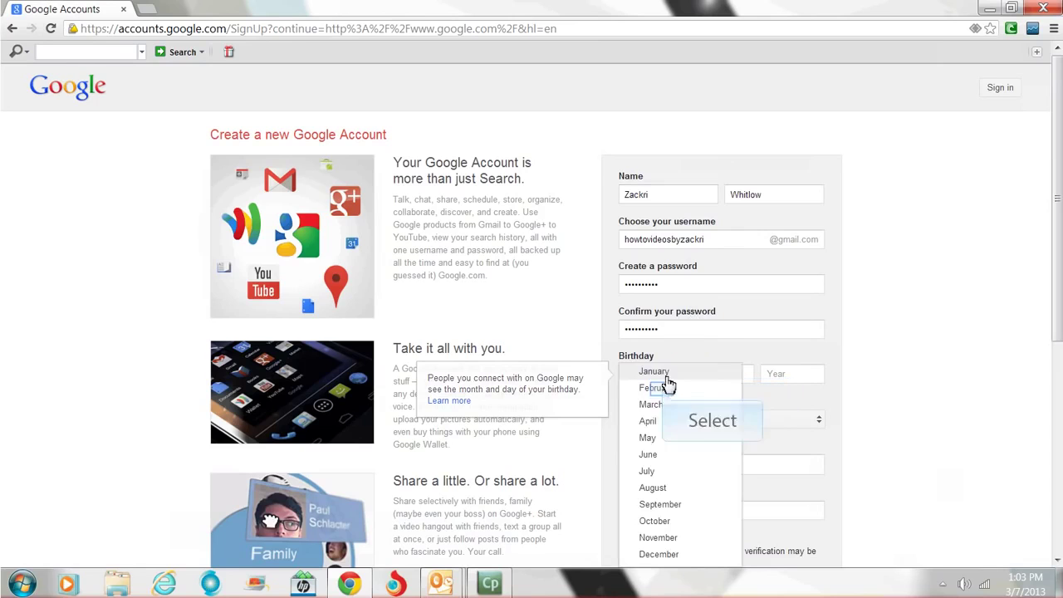
click(672, 389)
click(732, 379)
text(25)
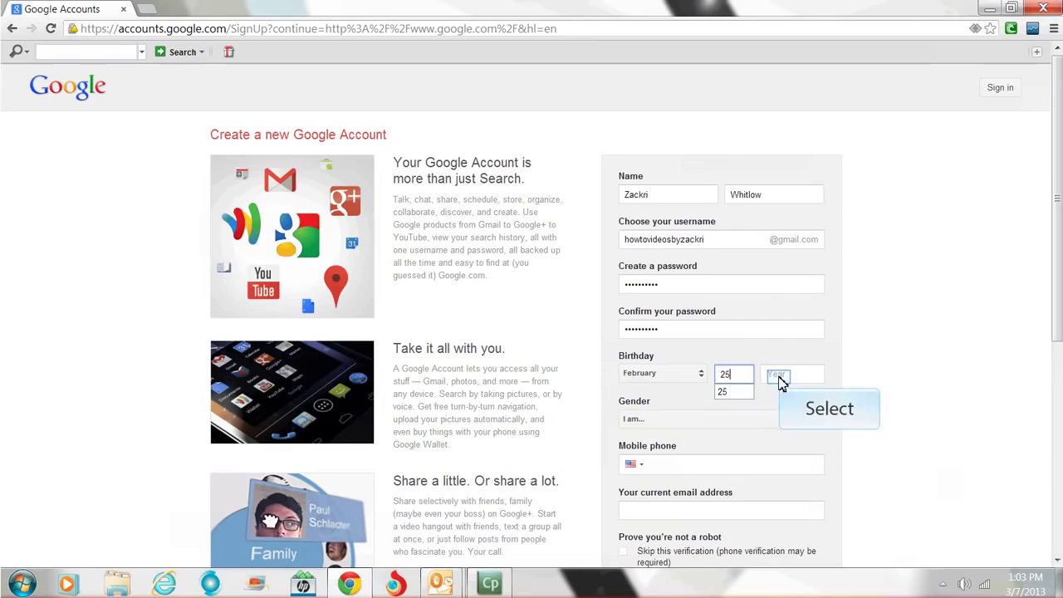
click(780, 380)
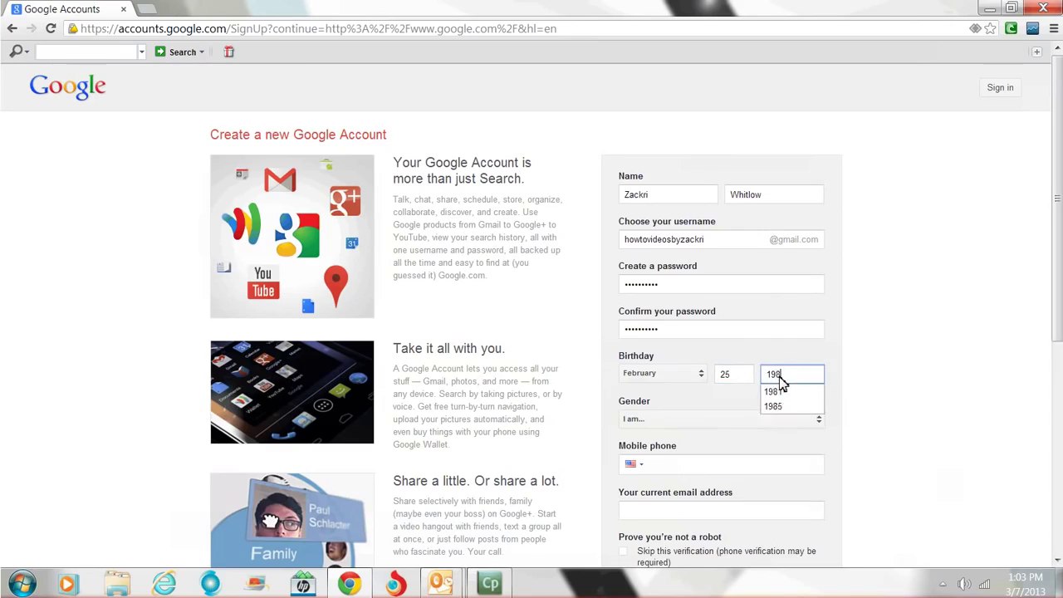
click(882, 355)
click(662, 420)
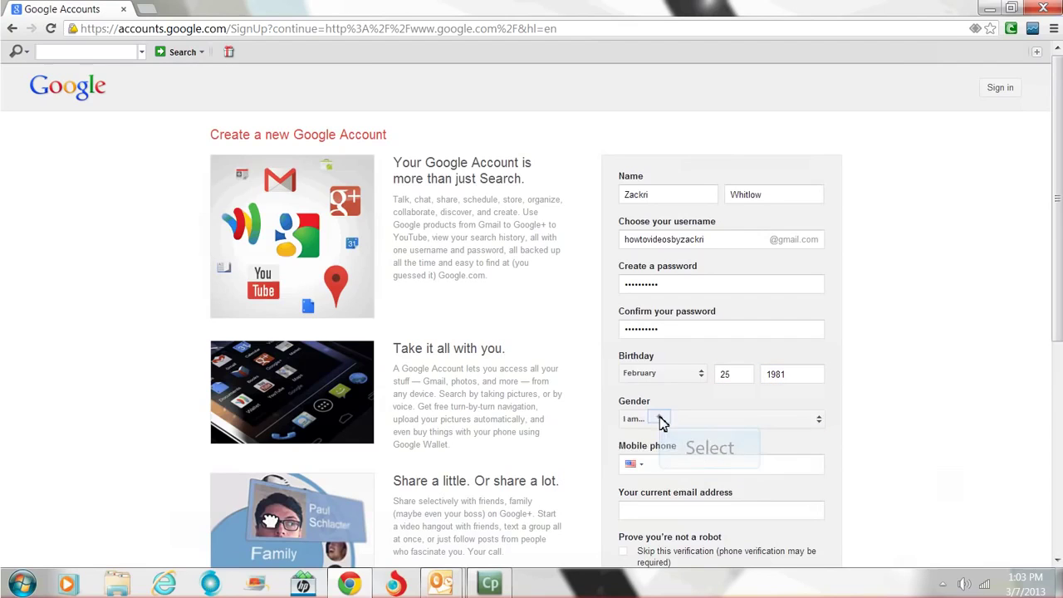
click(662, 420)
click(650, 437)
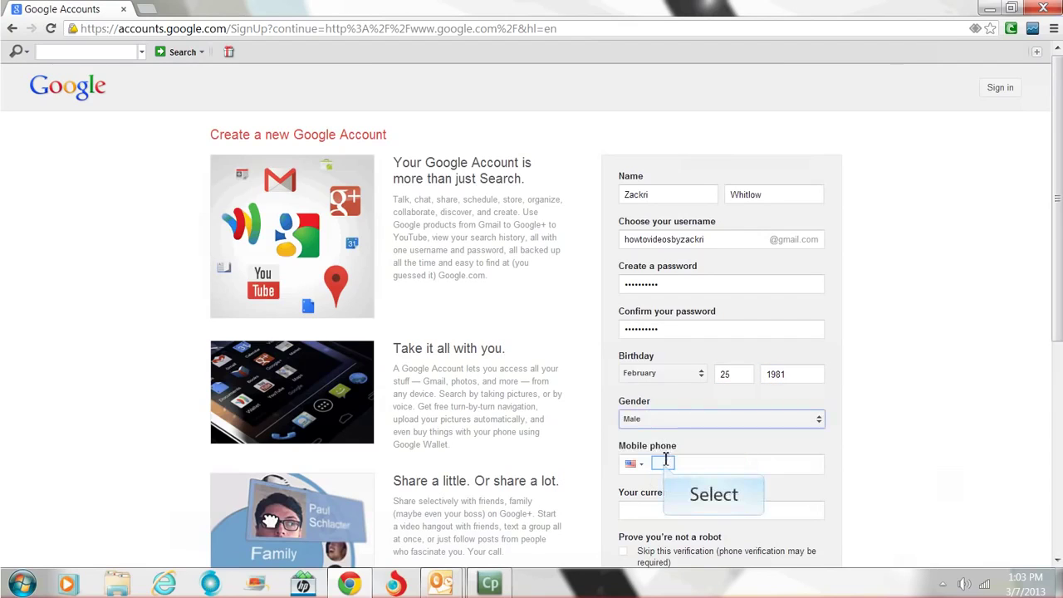
Move past the mobile phone and current email fields down to the captcha.
click(705, 464)
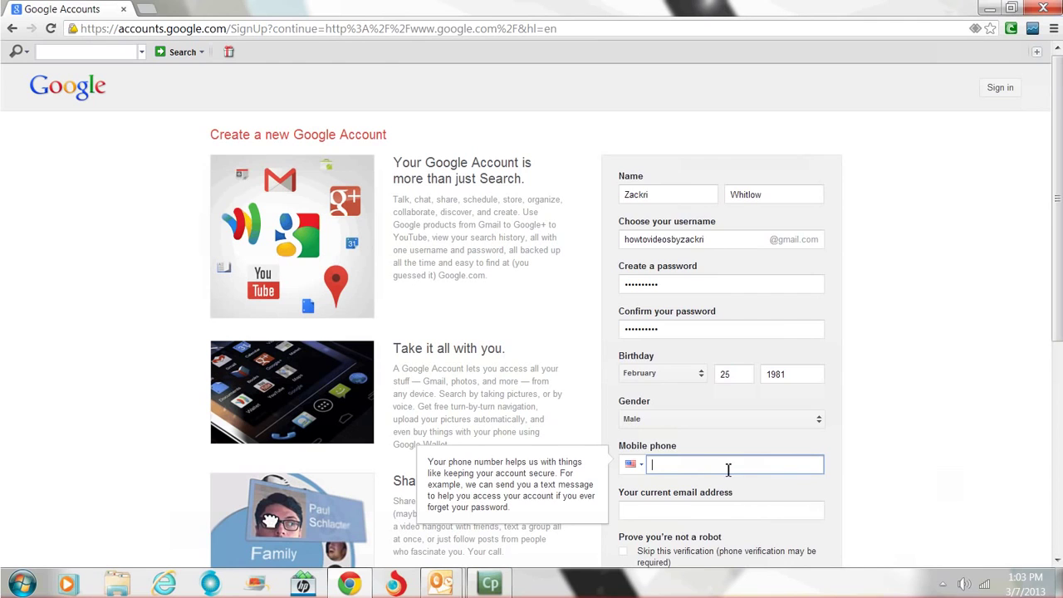
scroll(727, 468, down, 1)
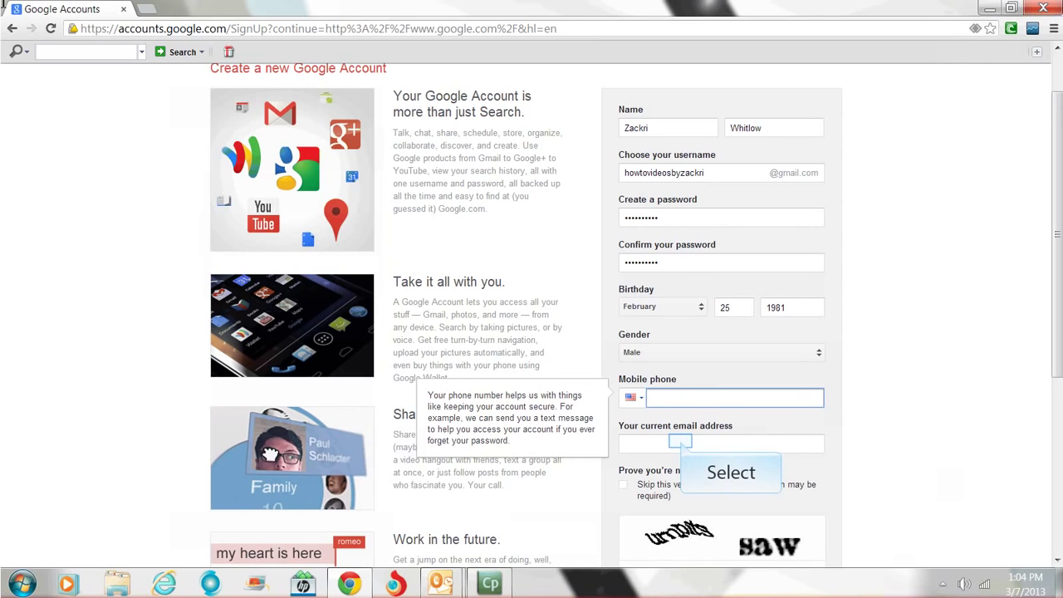
click(682, 442)
click(863, 442)
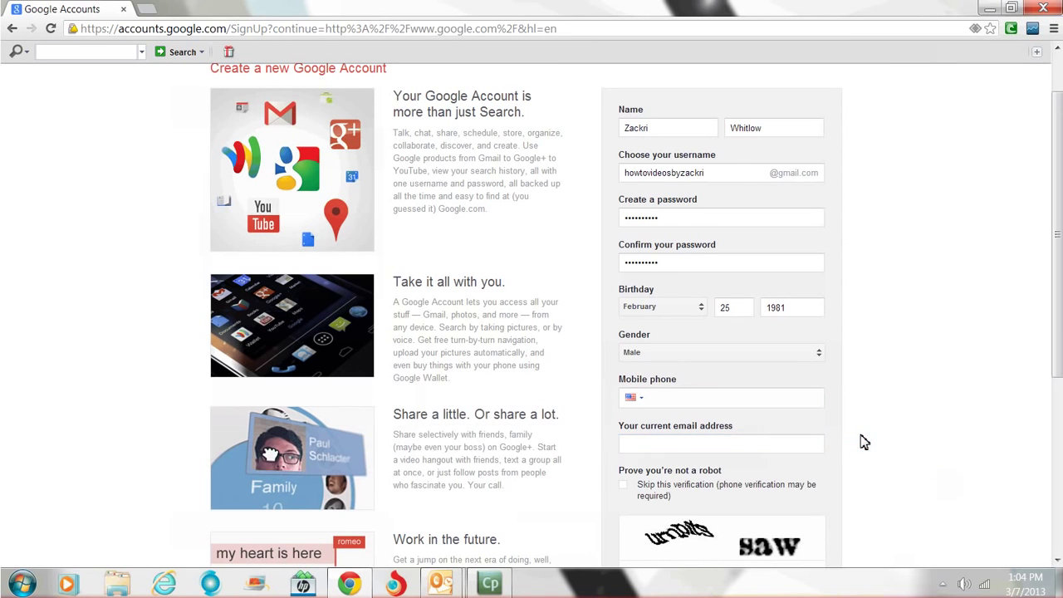
scroll(863, 442, down, 1)
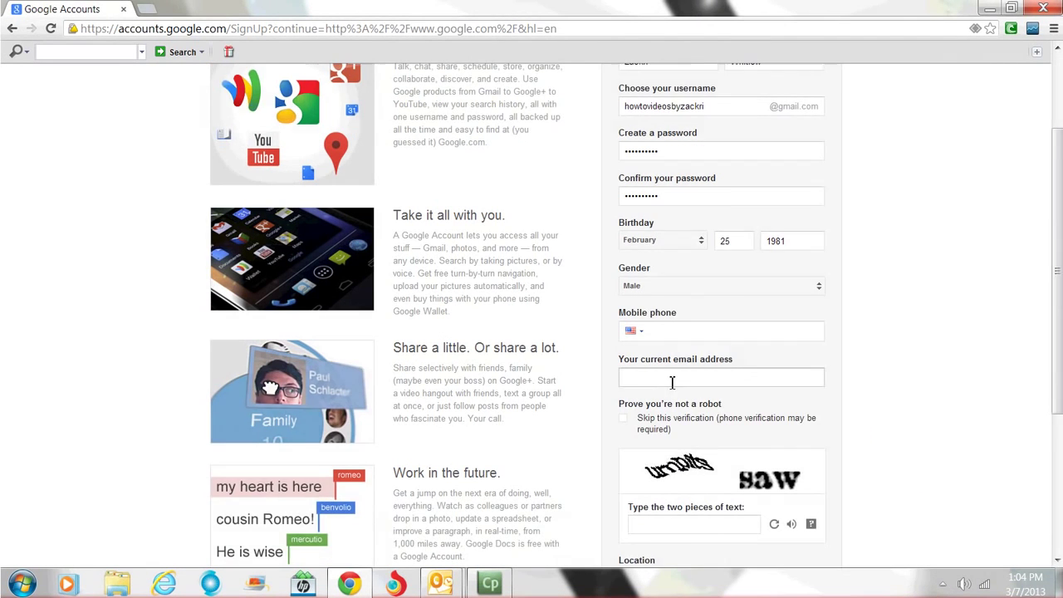
scroll(672, 382, down, 1)
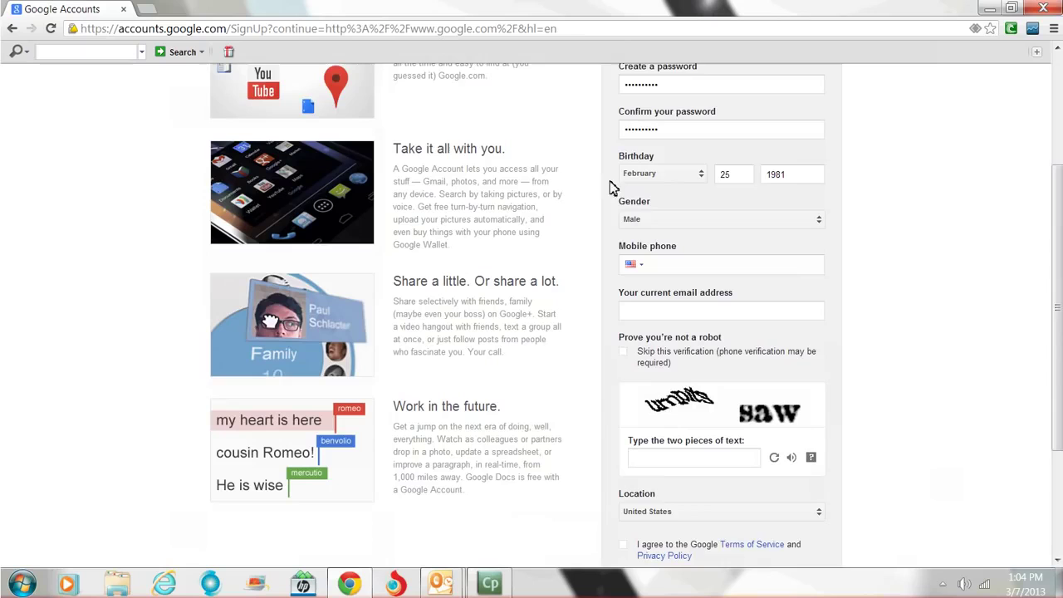
scroll(689, 415, down, 1)
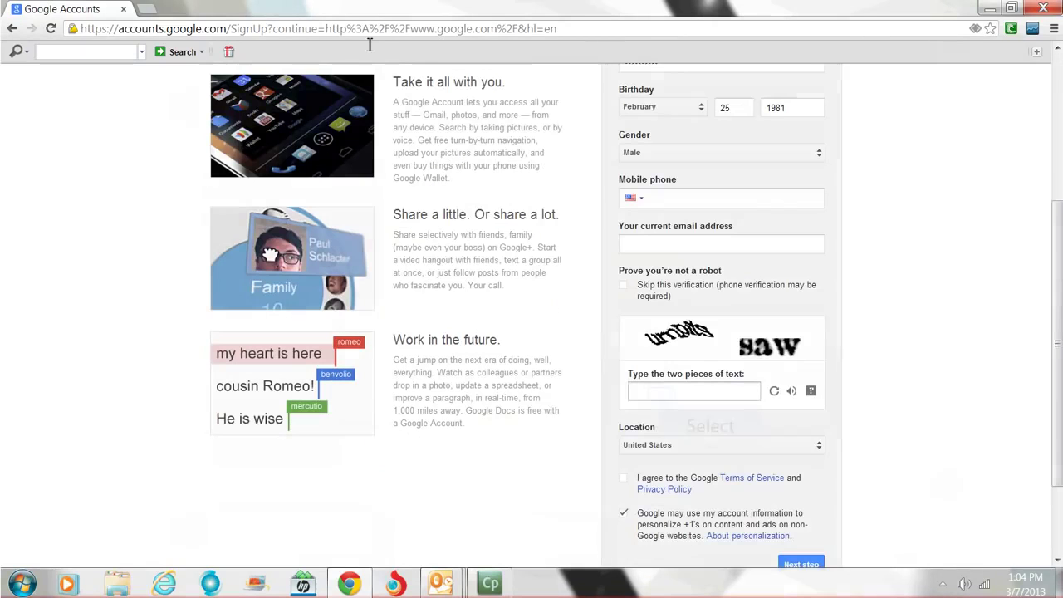
Answer the captcha with 'urnpits saw' and agree to the Terms of Service and Privacy Policy.
click(663, 395)
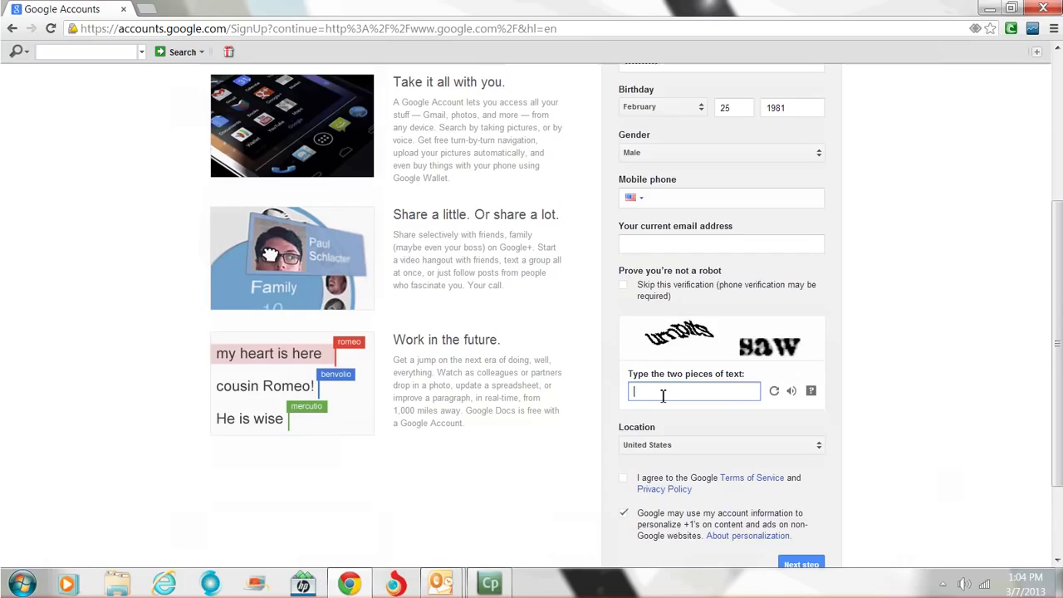
text(urnpits saw)
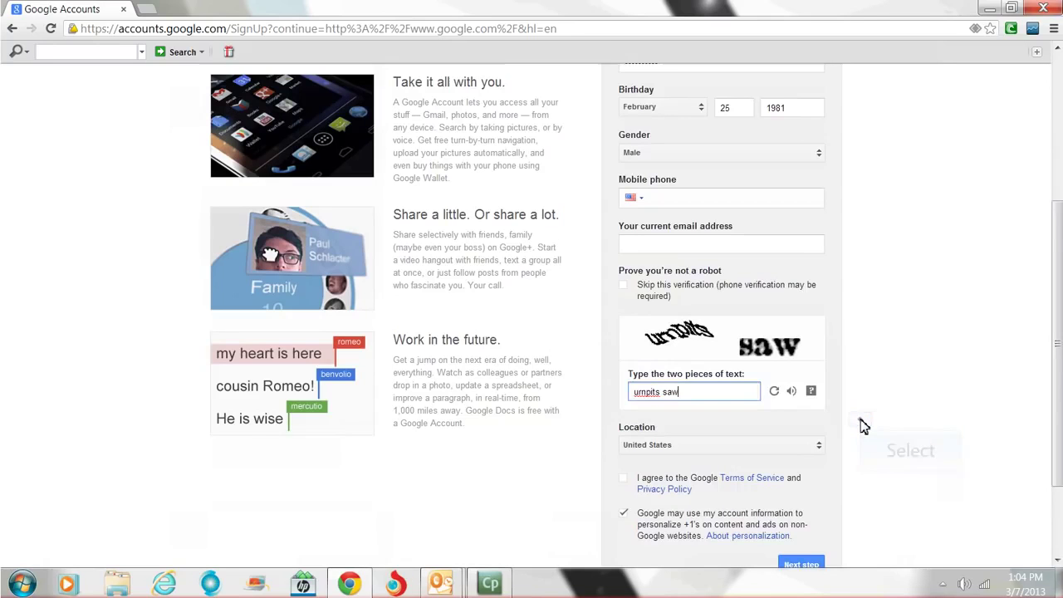
click(863, 426)
scroll(864, 426, down, 1)
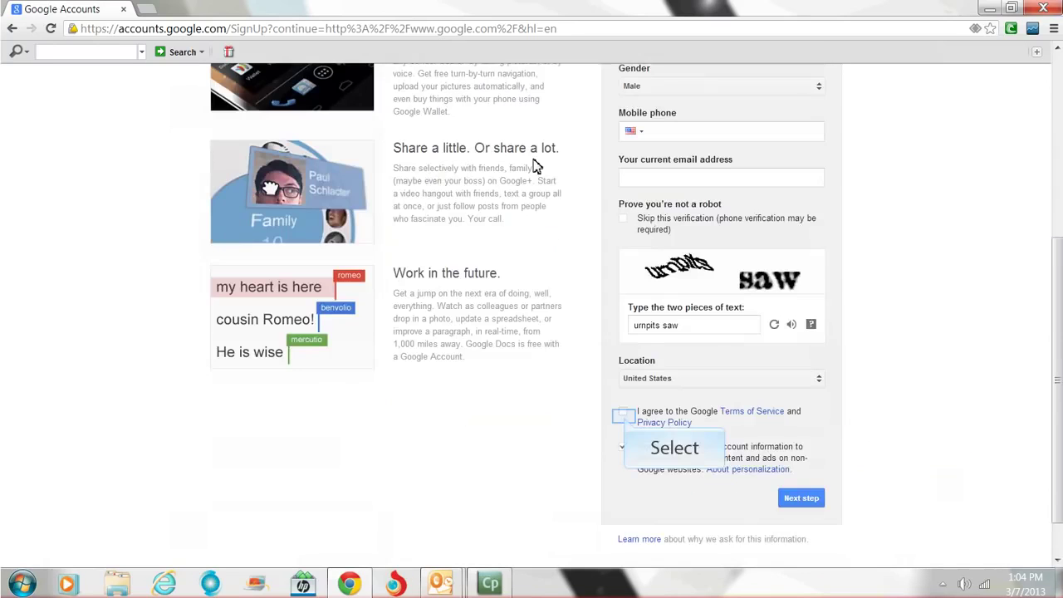
click(624, 412)
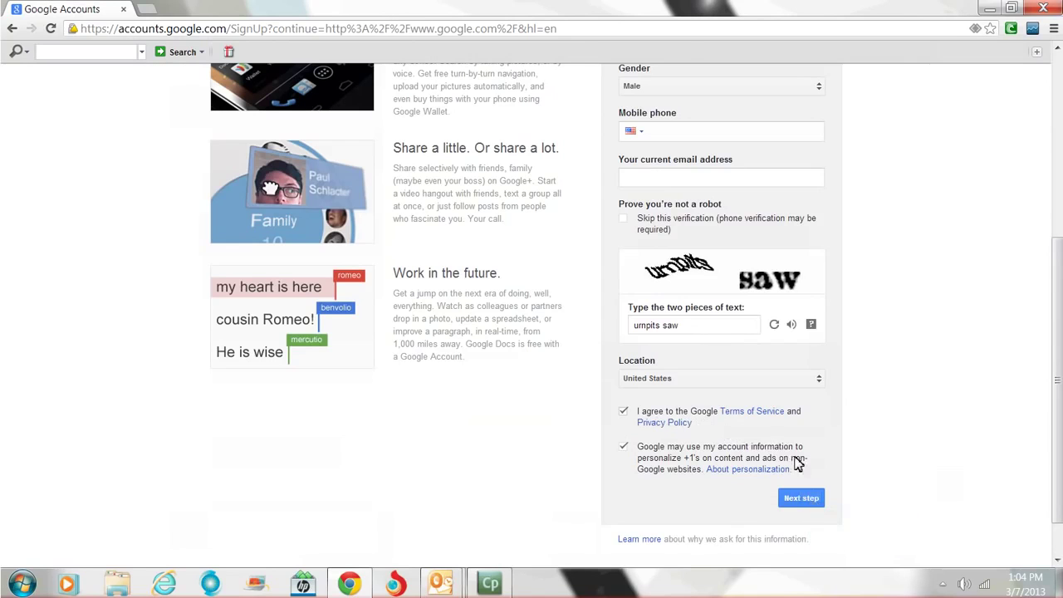
Submit the form, then re-enter the account password and its confirmation after the rejection.
click(801, 498)
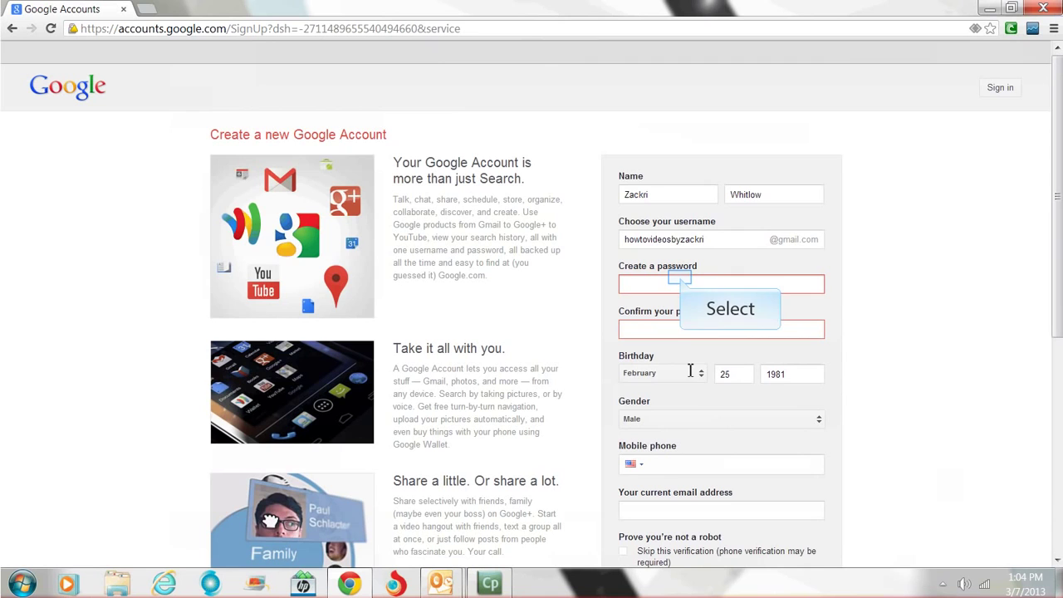
click(682, 279)
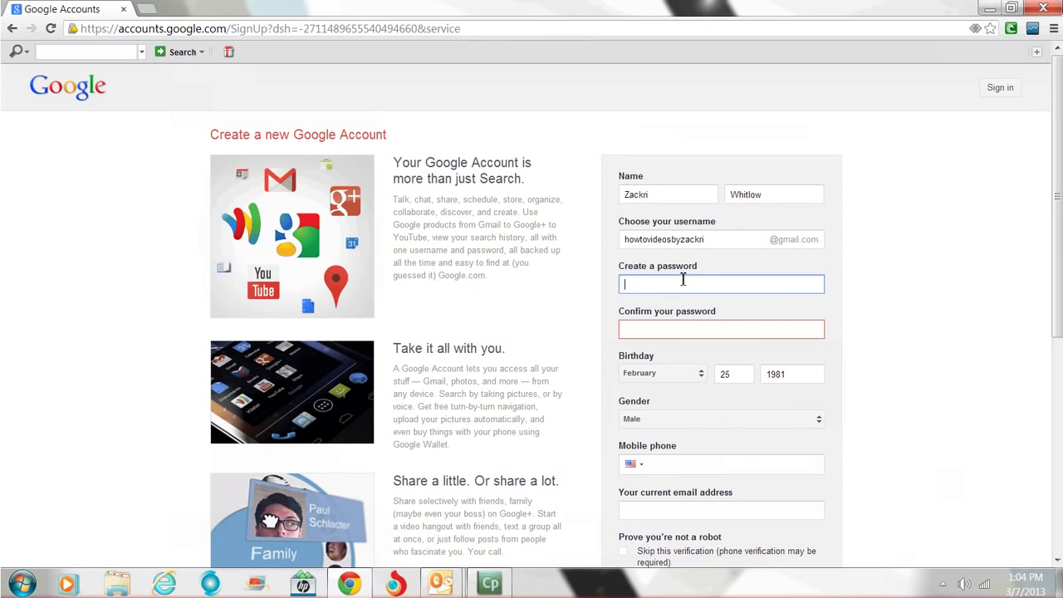
text(pas)
key(BackSpace)
key(BackSpace)
key(BackSpace)
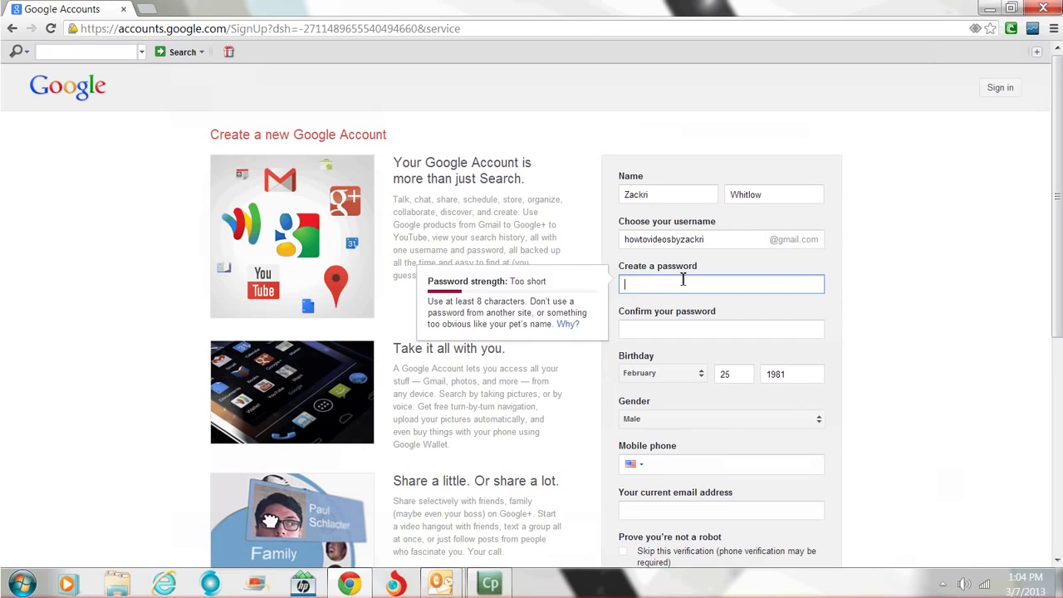
text(pas)
key(BackSpace)
key(BackSpace)
key(BackSpace)
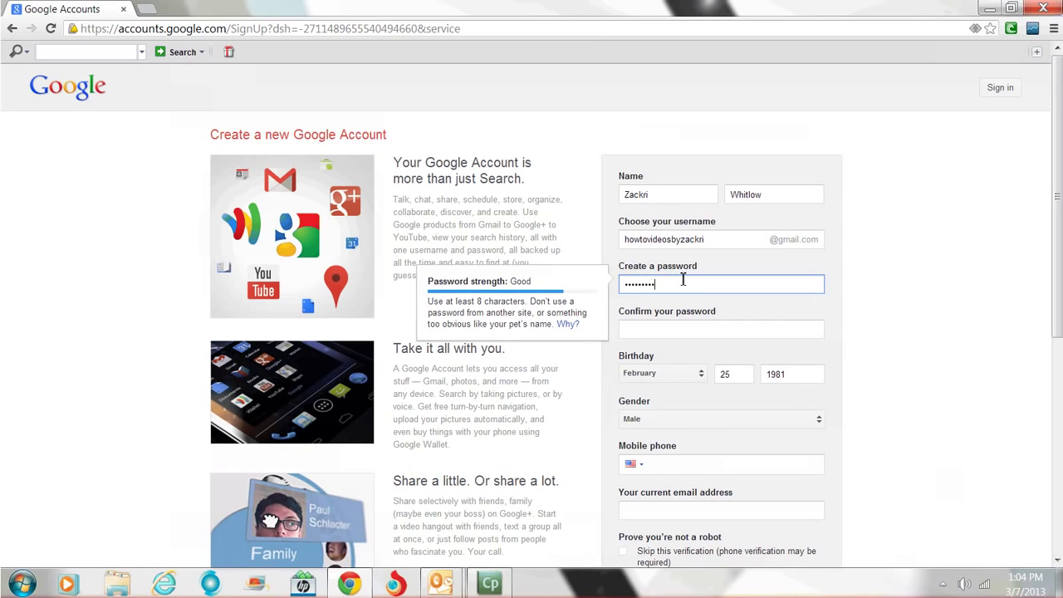
key(Tab)
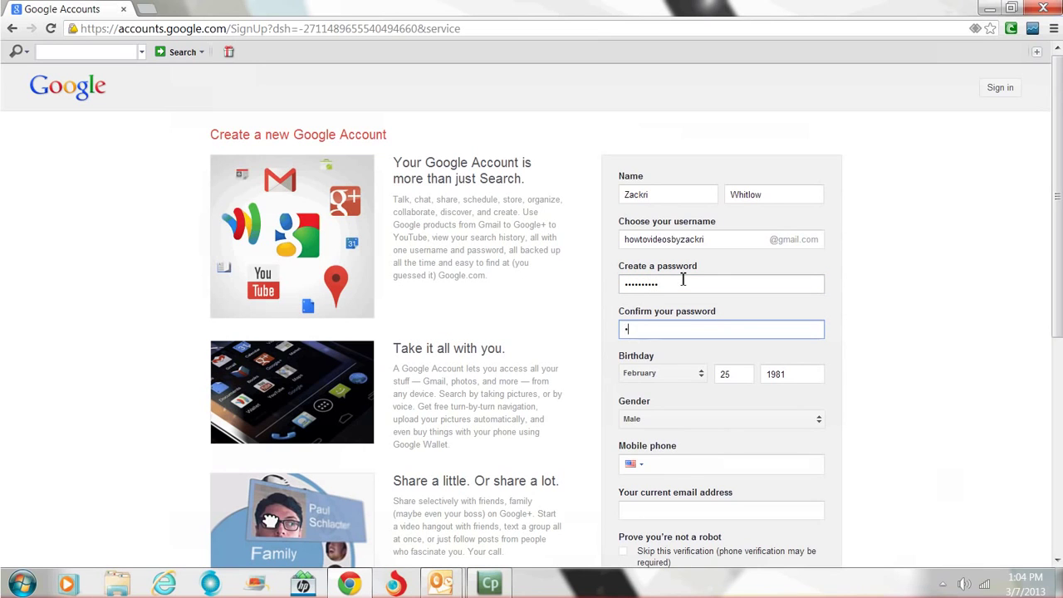
Answer the new captcha with 'surer talkisc'.
scroll(890, 316, down, 4)
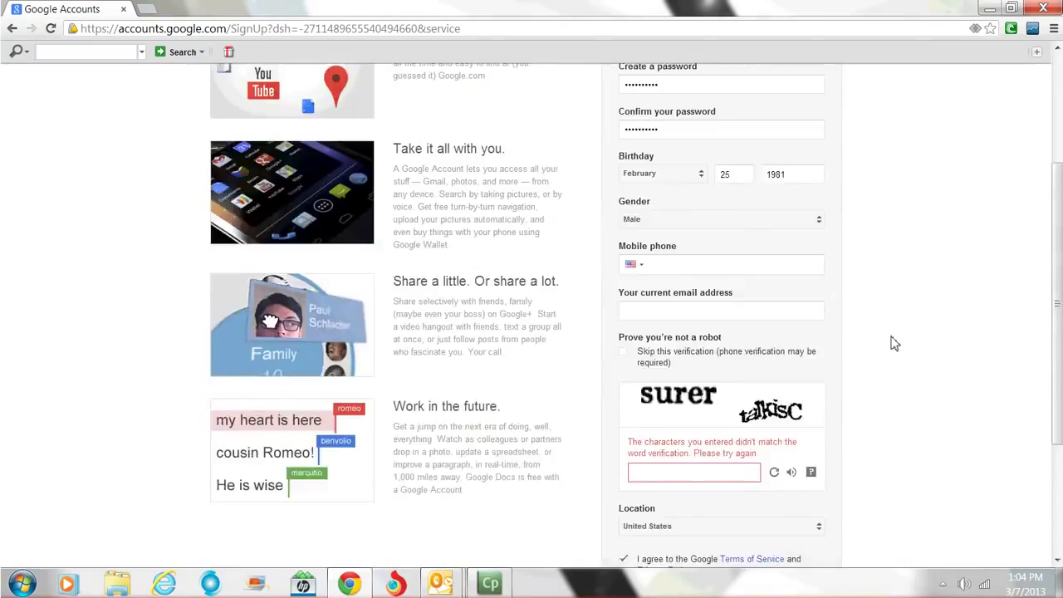
click(713, 336)
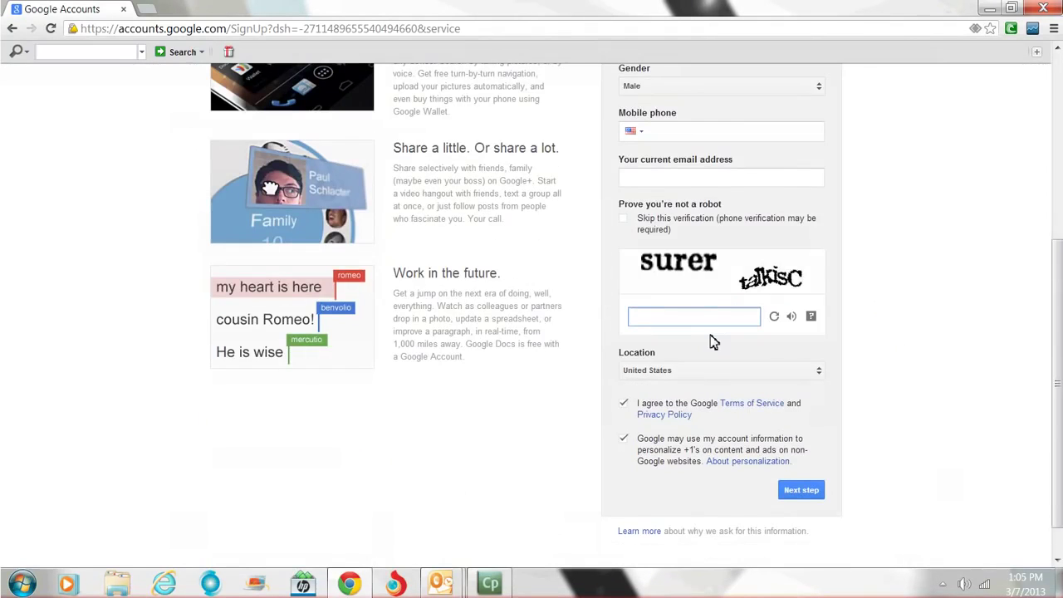
text(surer talkisc)
Submit the form, enter the phone number for a texted code, and submit the received verification code.
click(800, 490)
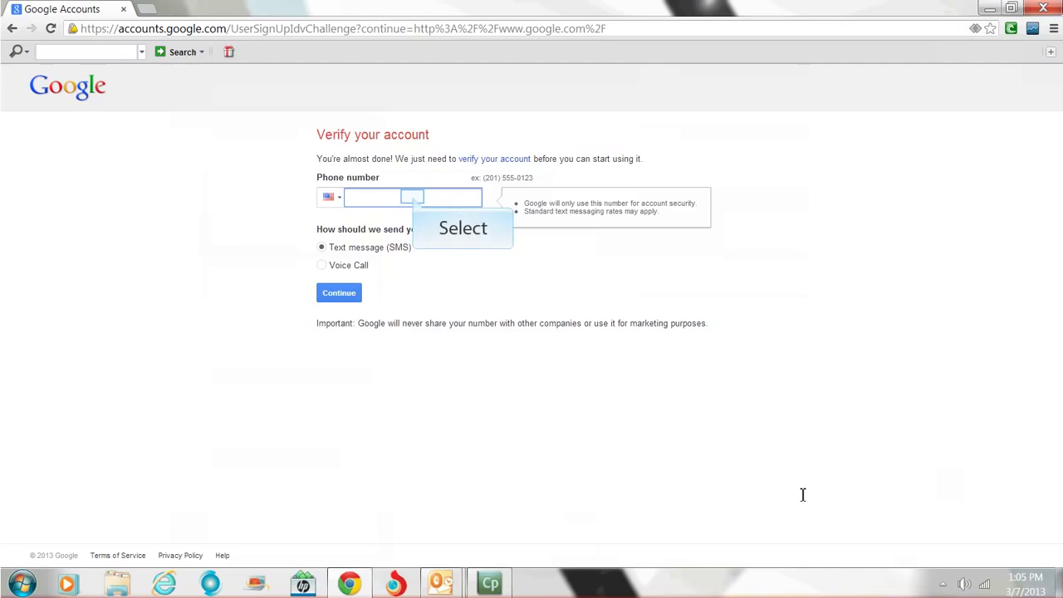
click(415, 197)
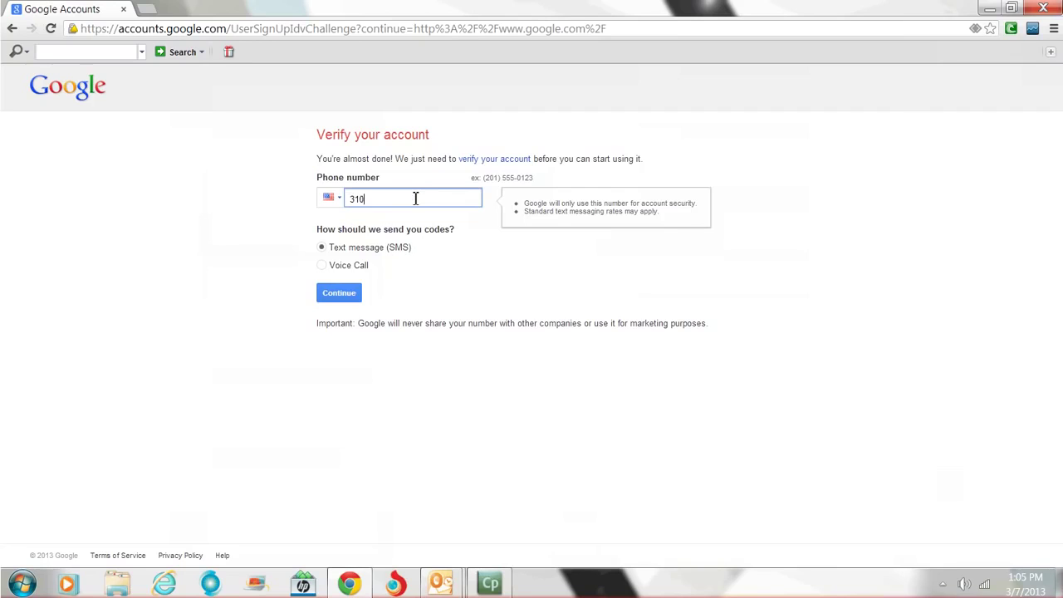
click(354, 295)
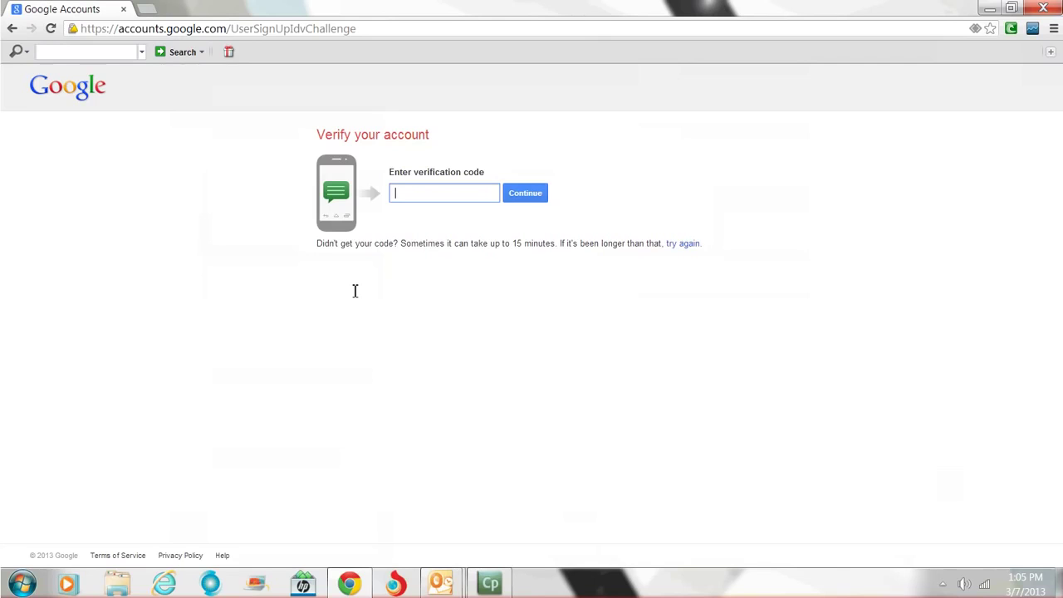
click(530, 196)
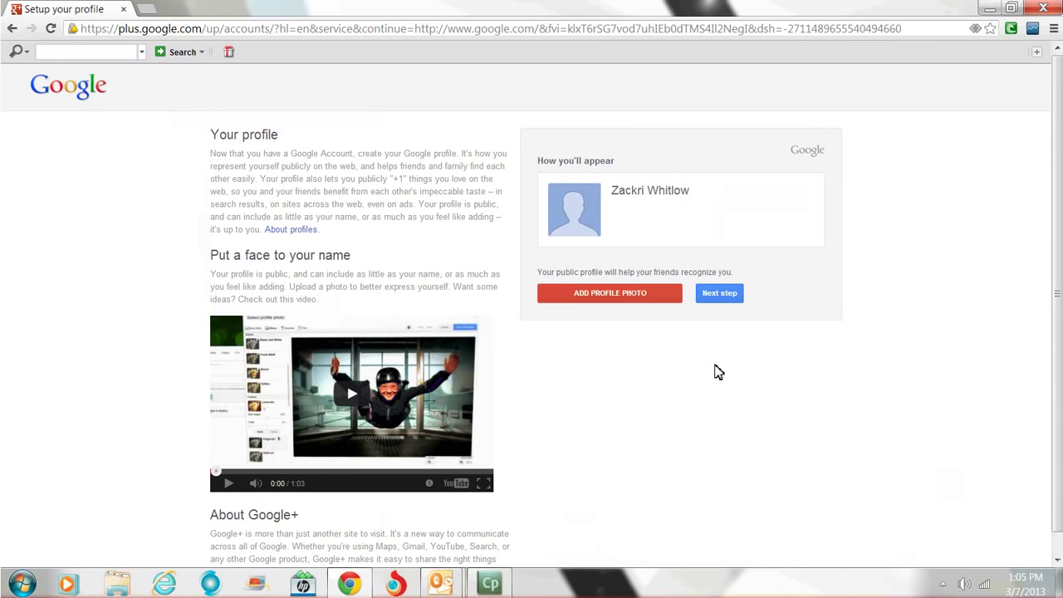
Skip adding a profile photo on Setup your profile and continue to the Welcome page.
scroll(718, 372, down, 1)
scroll(385, 286, down, 1)
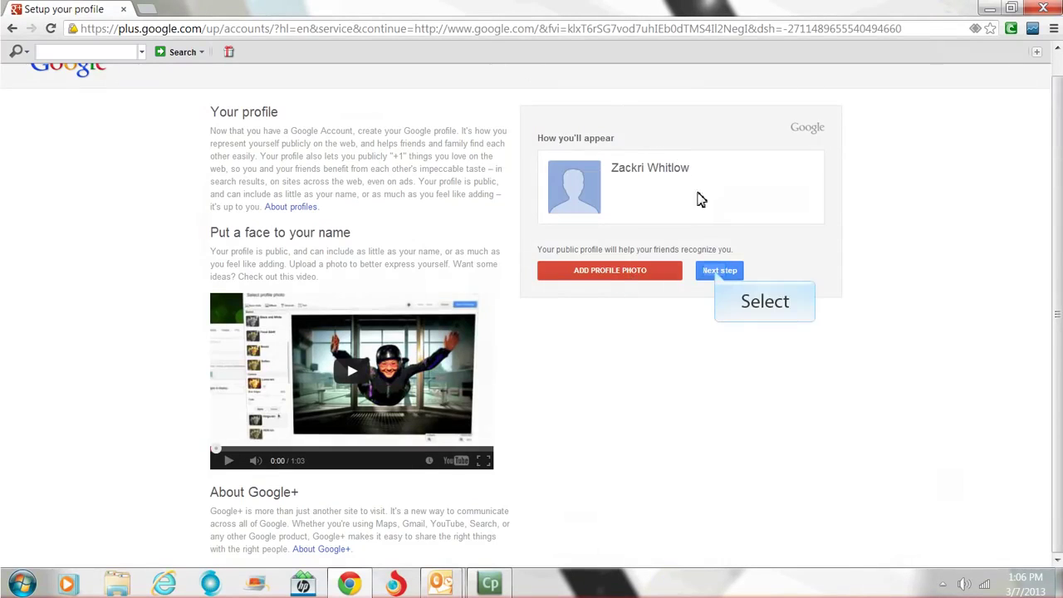
click(718, 272)
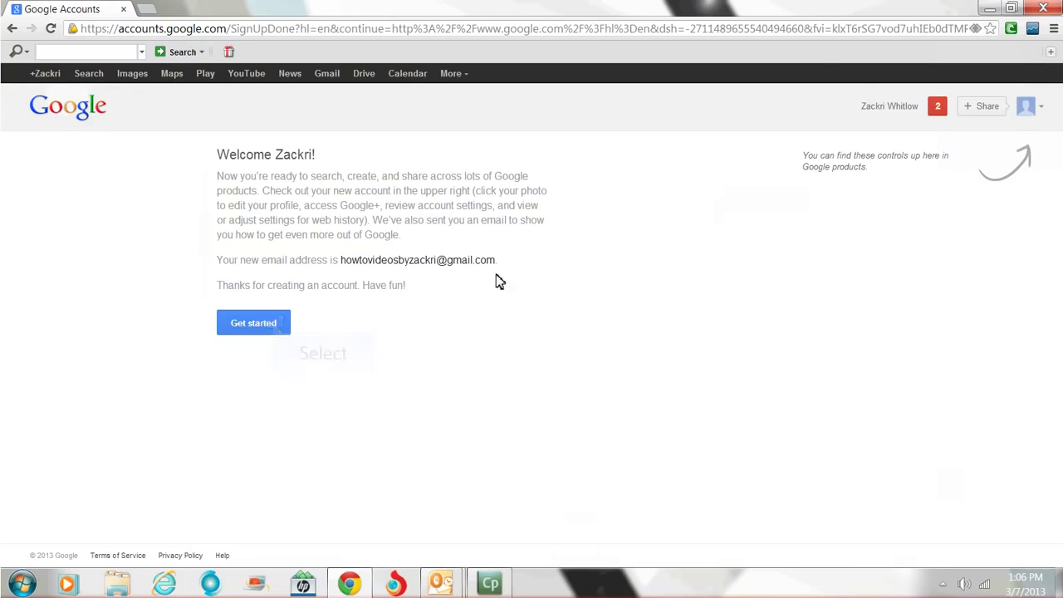
Choose Get started on the Welcome page to reach the signed-in Google homepage.
click(274, 326)
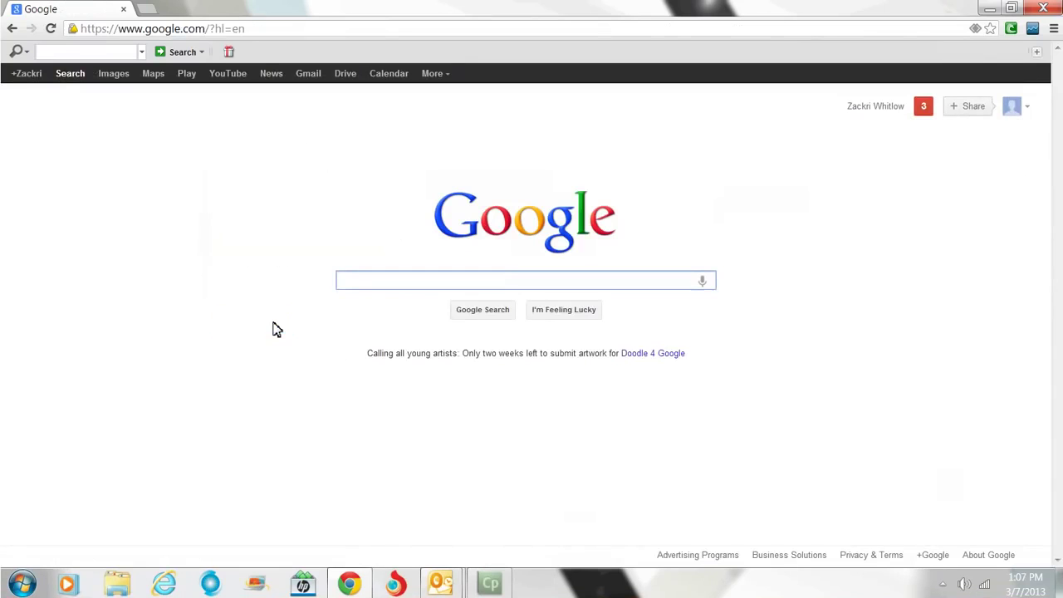